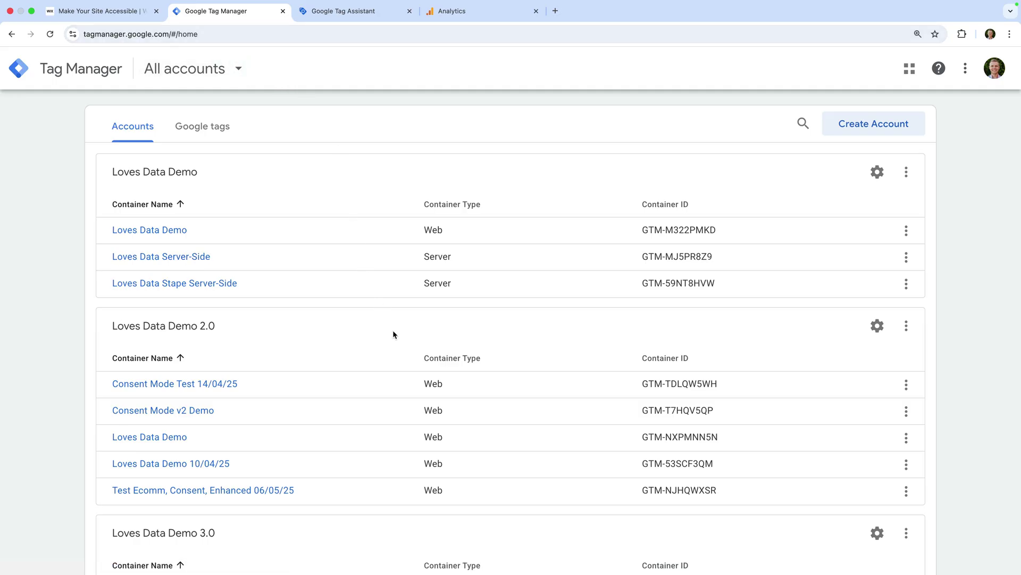
# Create a new Tag Manager account named Loves Data in Australia, sharing data anonymously with Google
pyautogui.click(872, 133)
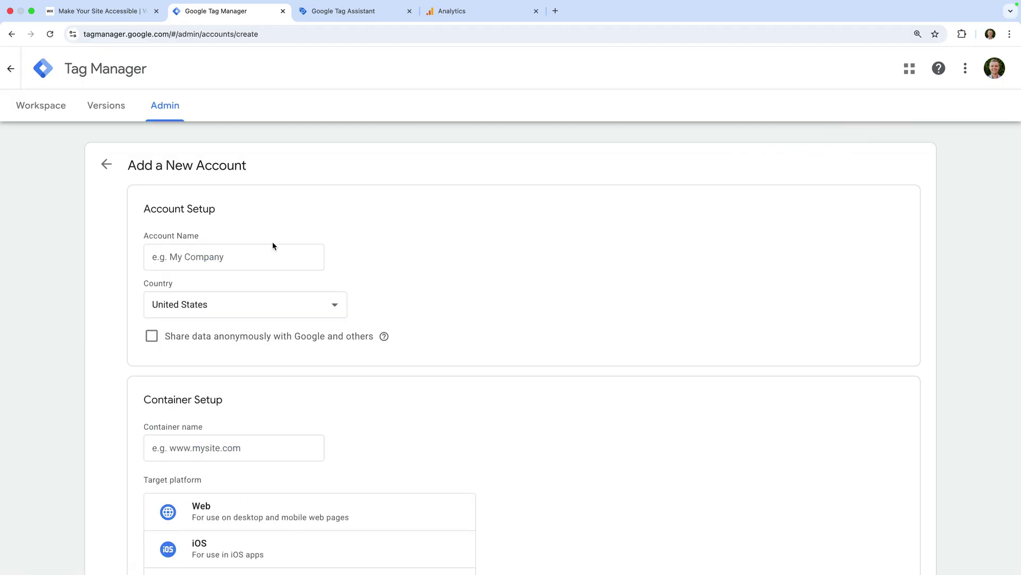
pyautogui.click(236, 260)
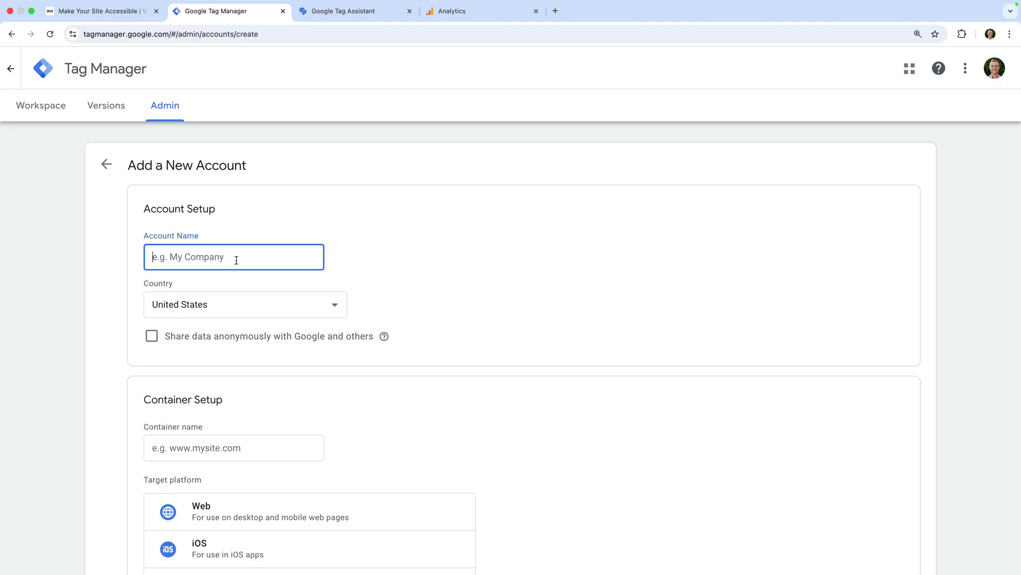
pyautogui.write('Loves Data')
pyautogui.click(296, 301)
pyautogui.write('au')
pyautogui.press('Return')
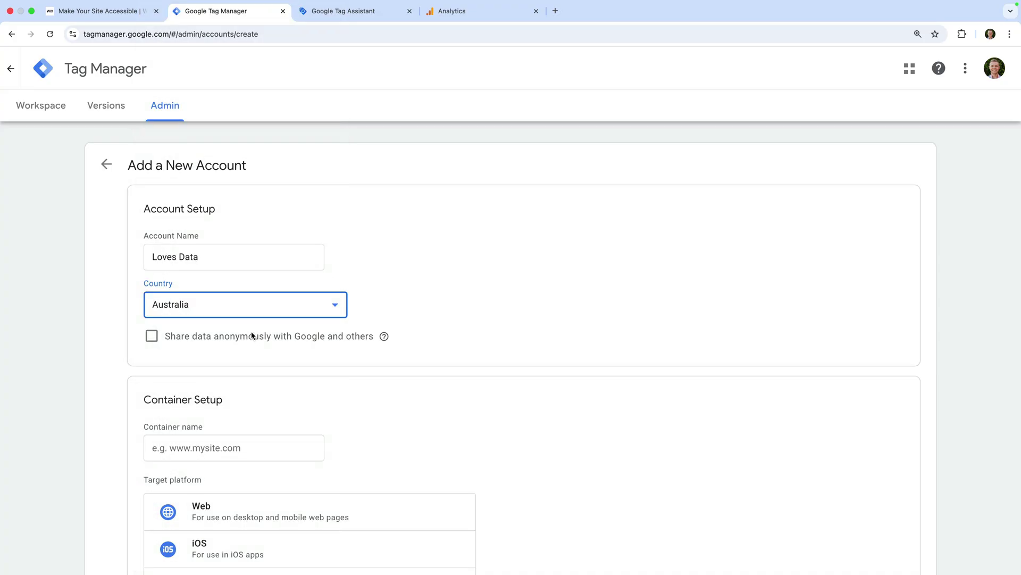
pyautogui.click(152, 336)
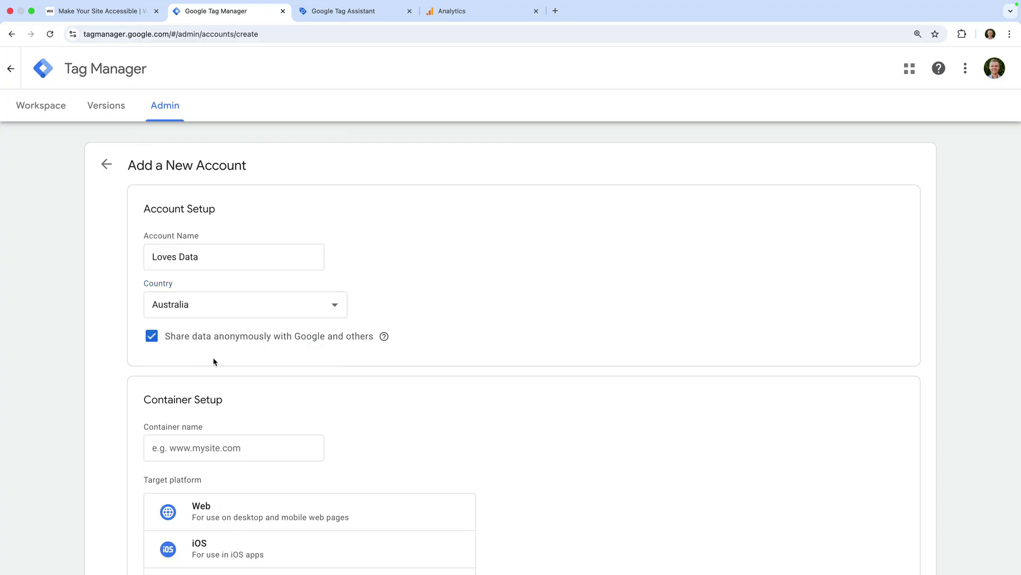
pyautogui.scroll(-3, 213, 358)
pyautogui.scroll(-1, 214, 358)
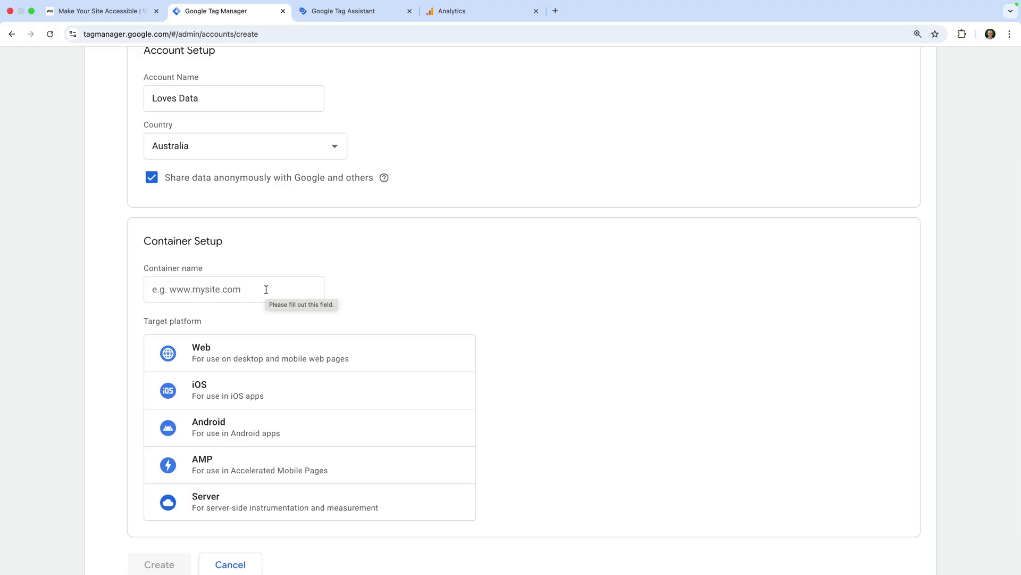
# Name the container Loves Data Wix and set its target platform to Web
pyautogui.click(266, 289)
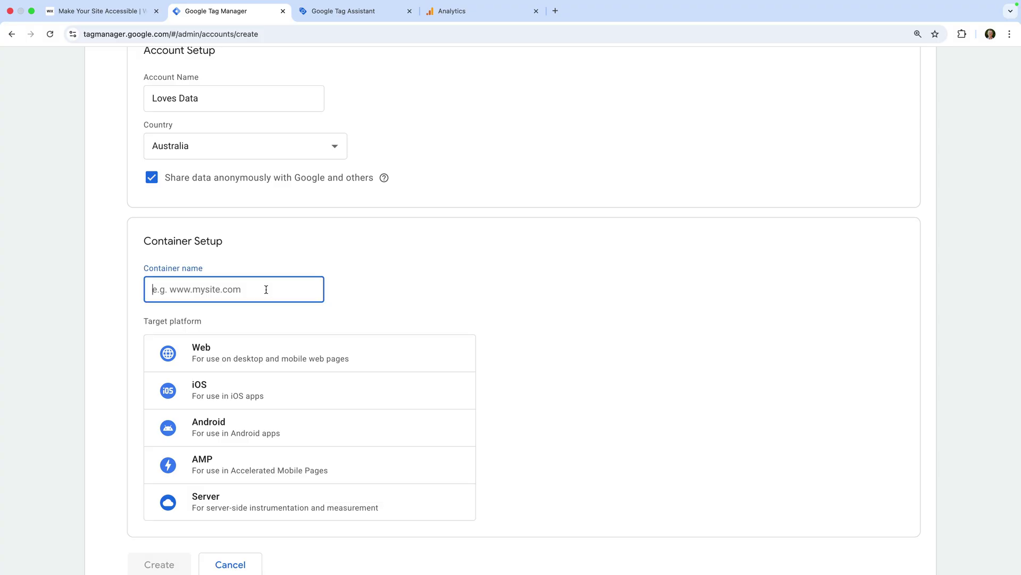
pyautogui.write('Loves Data Wix')
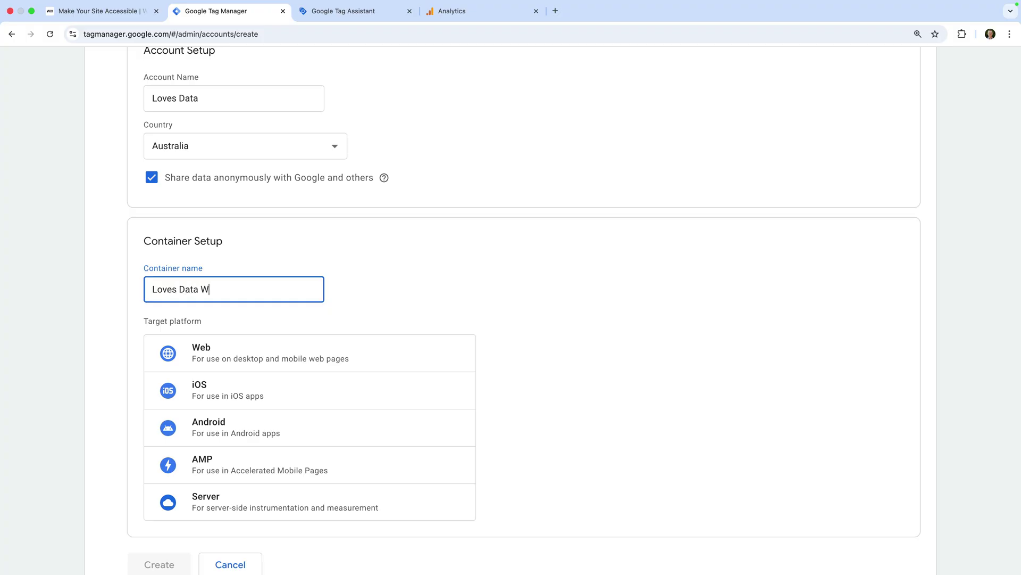
pyautogui.click(284, 317)
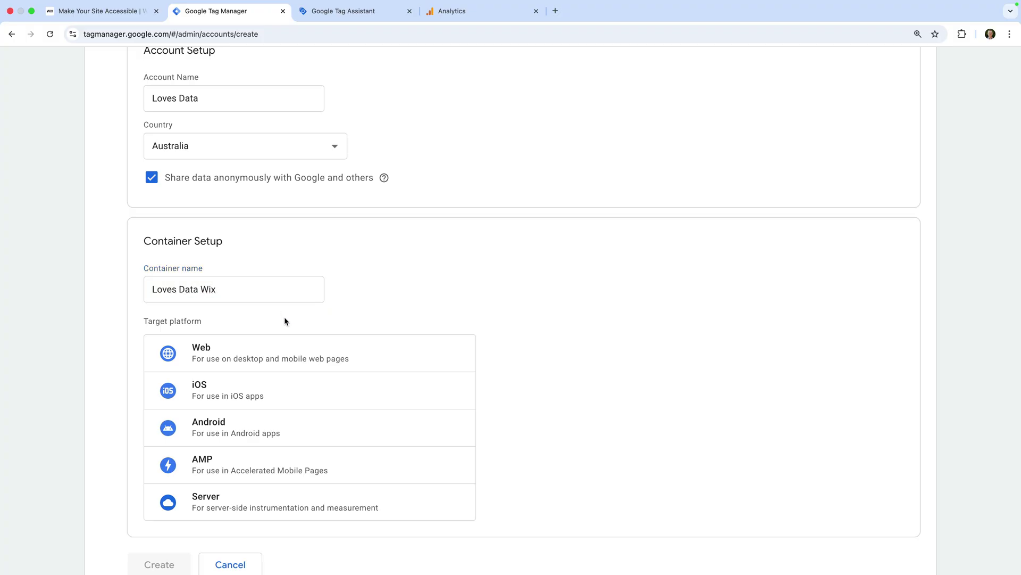
pyautogui.click(249, 352)
pyautogui.scroll(-2, 249, 352)
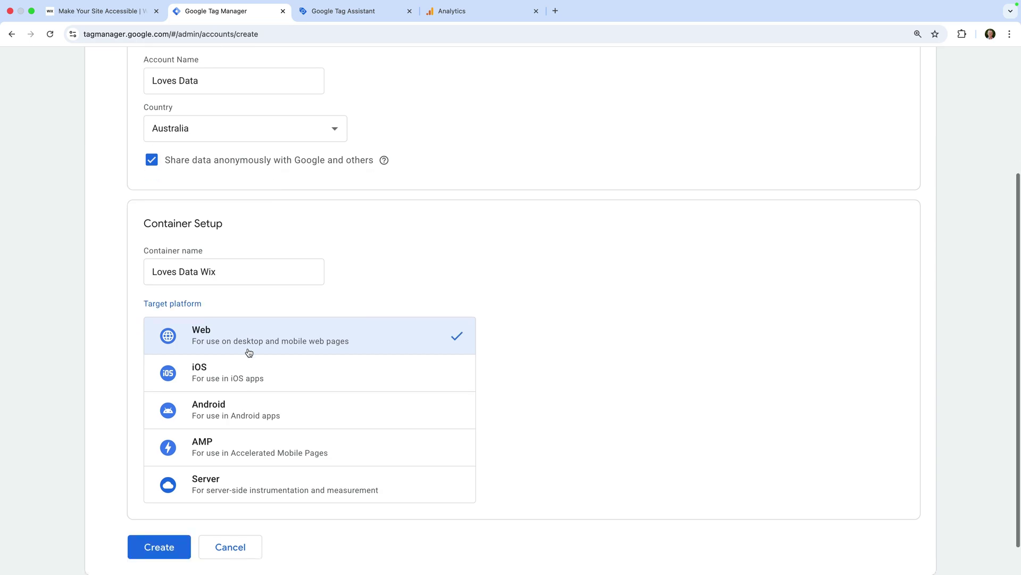
# Accept the Tag Manager terms, close the install-code instructions, and highlight container ID GTM-MQSMDCD7
pyautogui.click(168, 512)
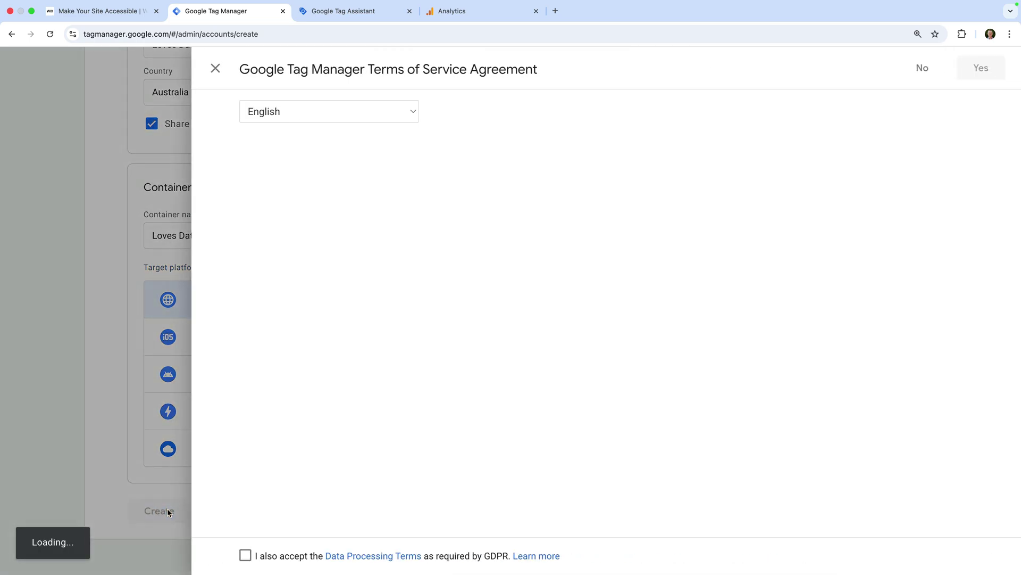
pyautogui.click(246, 555)
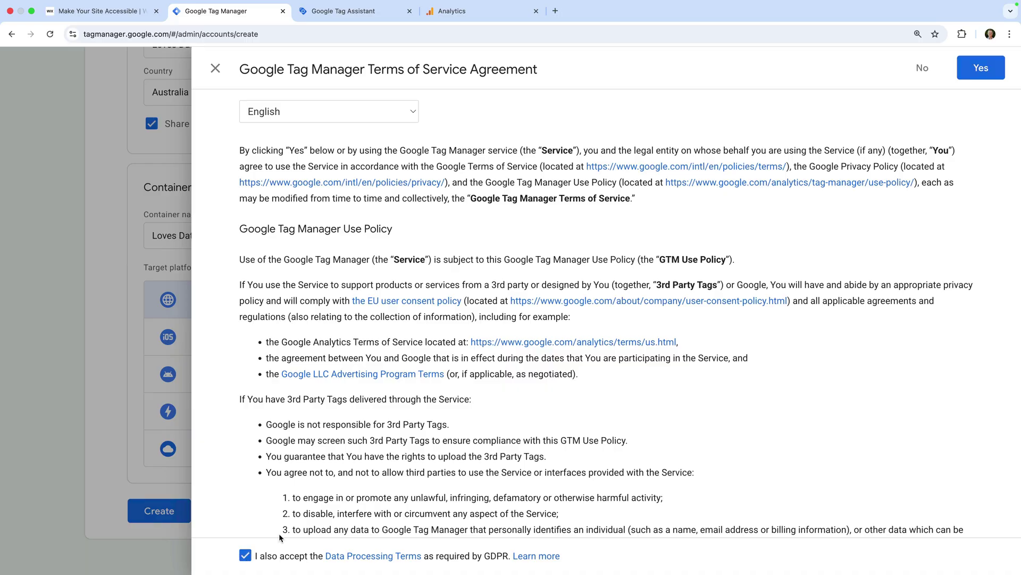
pyautogui.click(979, 72)
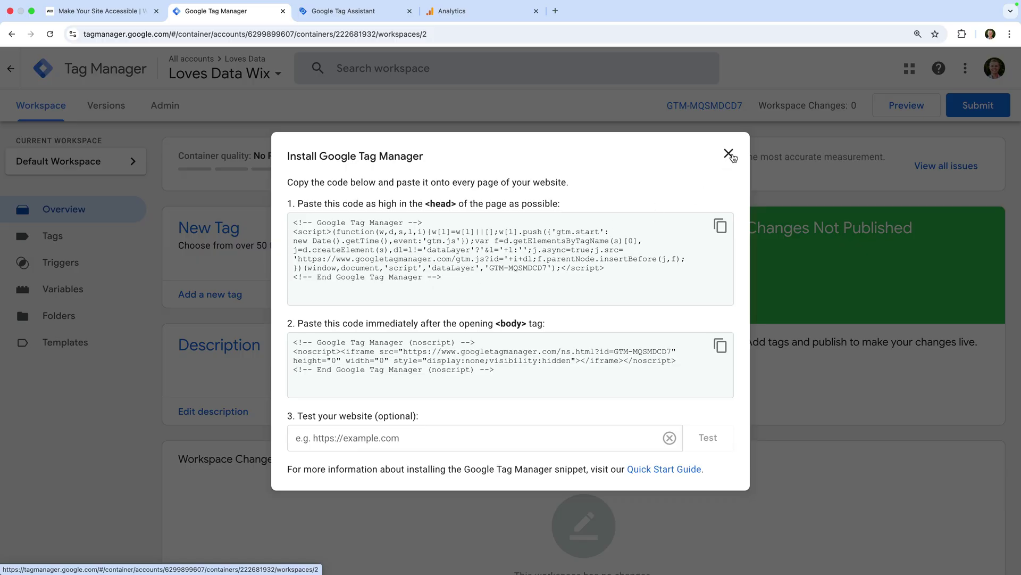
pyautogui.click(729, 154)
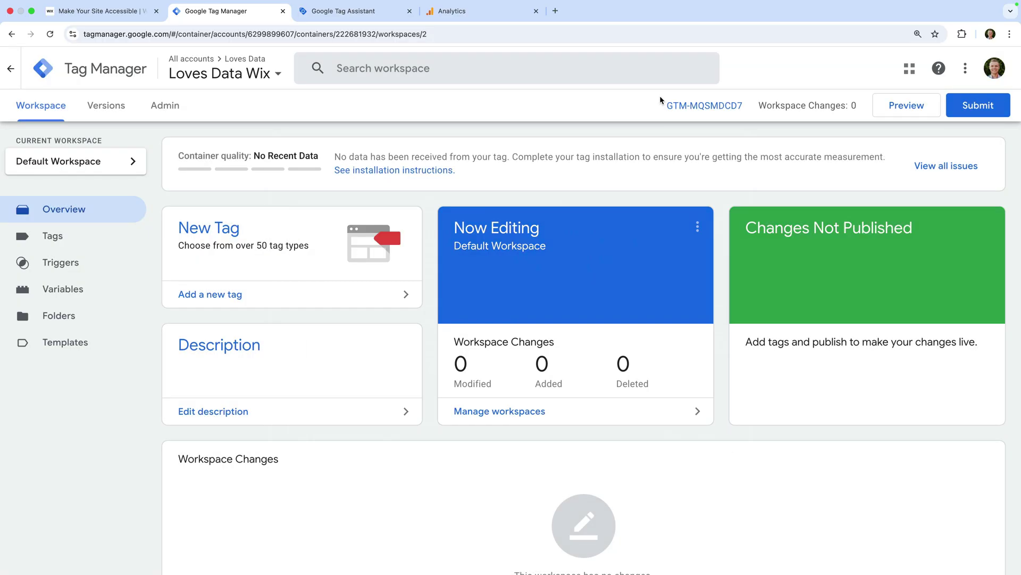
pyautogui.moveTo(660, 95); pyautogui.dragTo(739, 117)
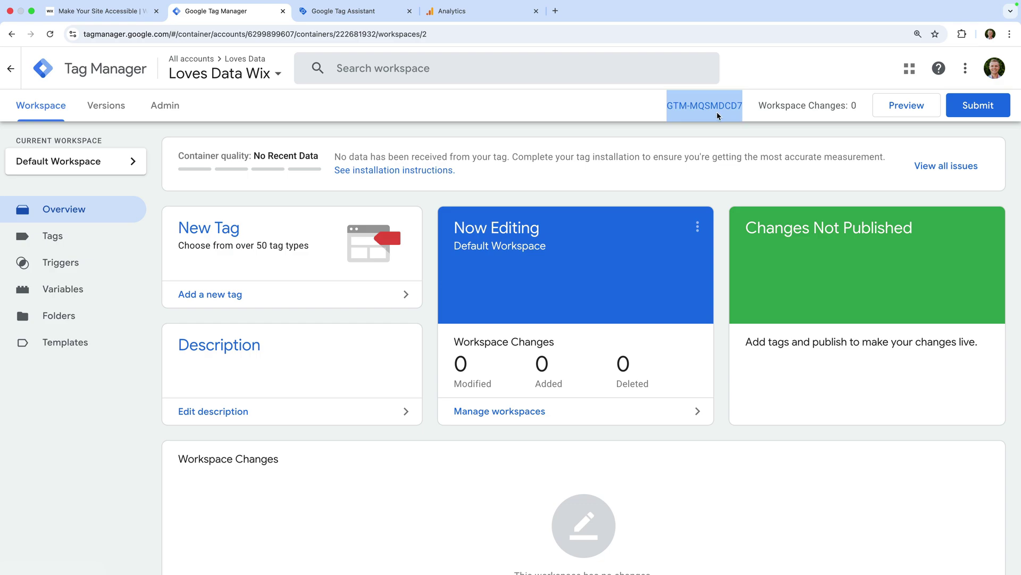
# In the Wix dashboard, go to Settings > Marketing Integrations and connect Google Tag
pyautogui.click(134, 15)
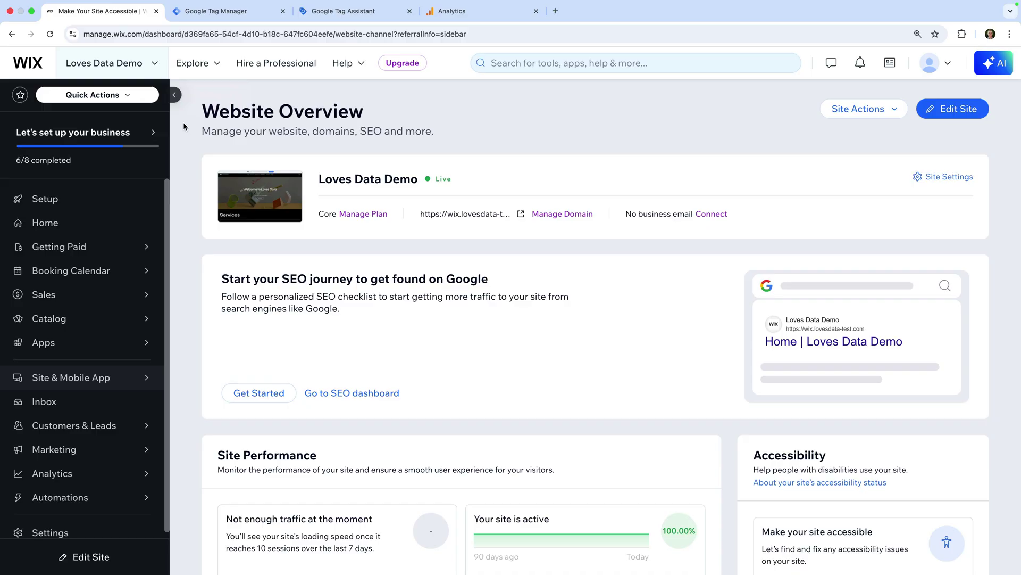
pyautogui.scroll(-1, 80, 221)
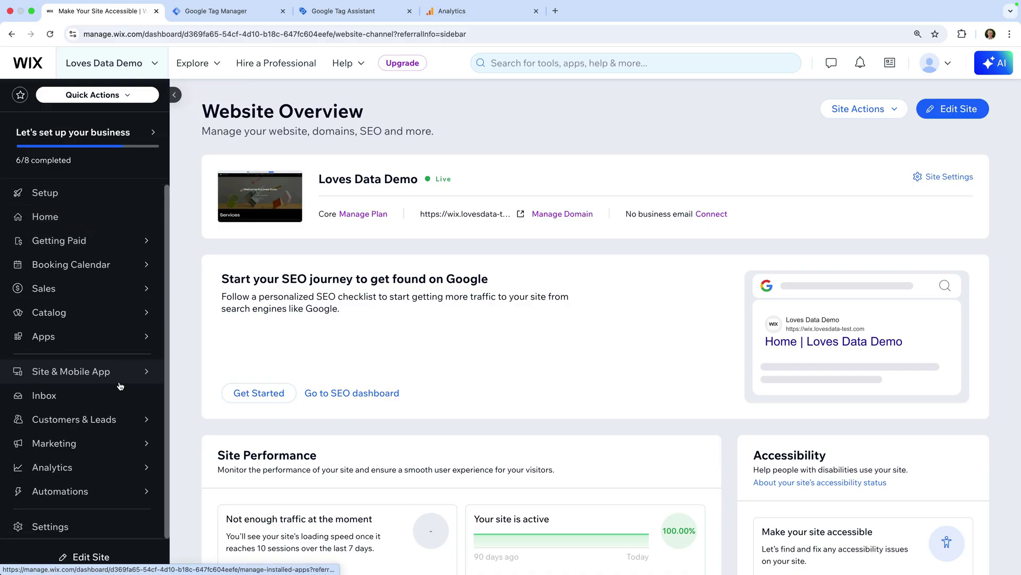
pyautogui.click(83, 526)
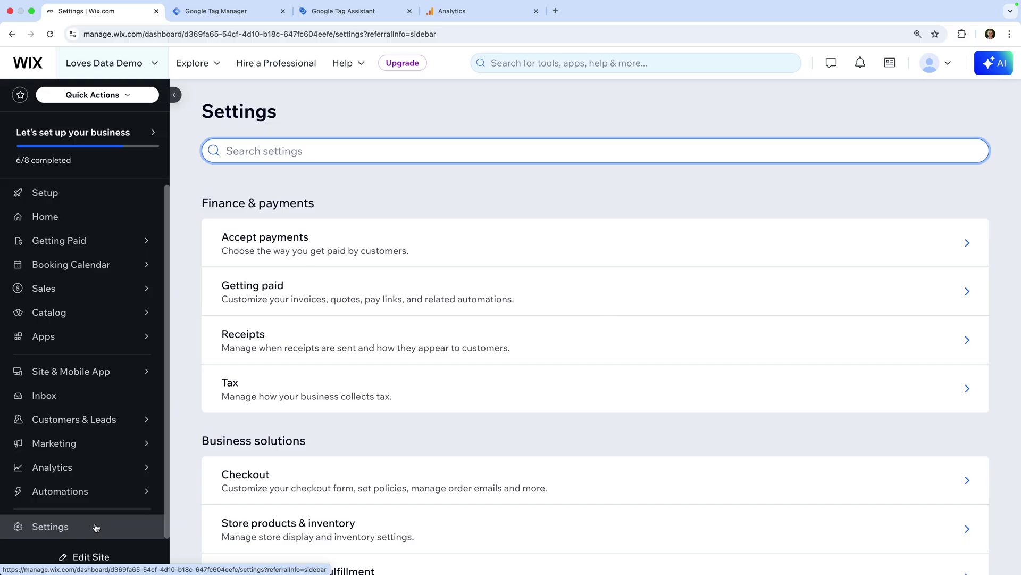
pyautogui.scroll(-5, 319, 527)
pyautogui.scroll(-12, 320, 527)
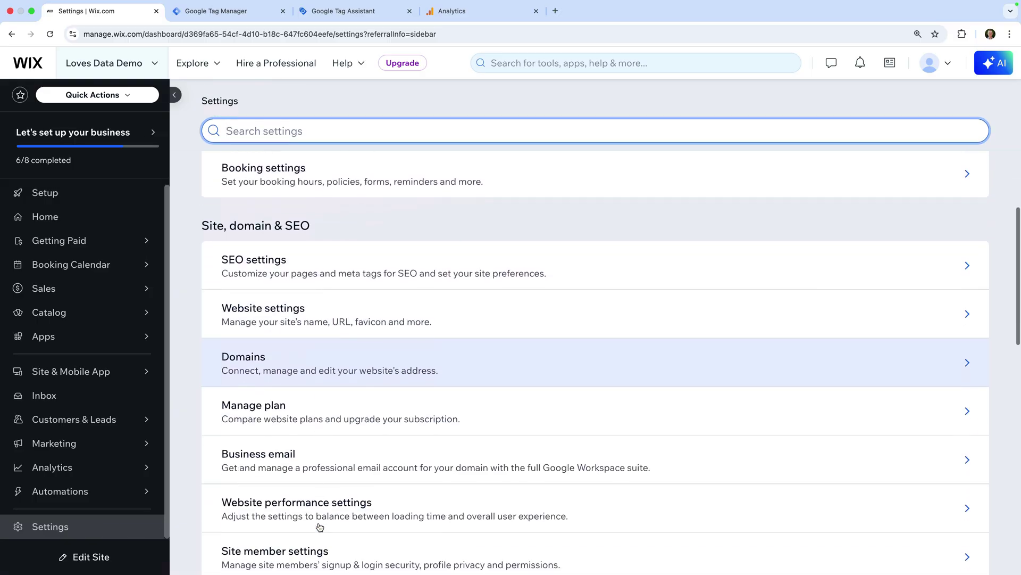
pyautogui.scroll(-5, 319, 527)
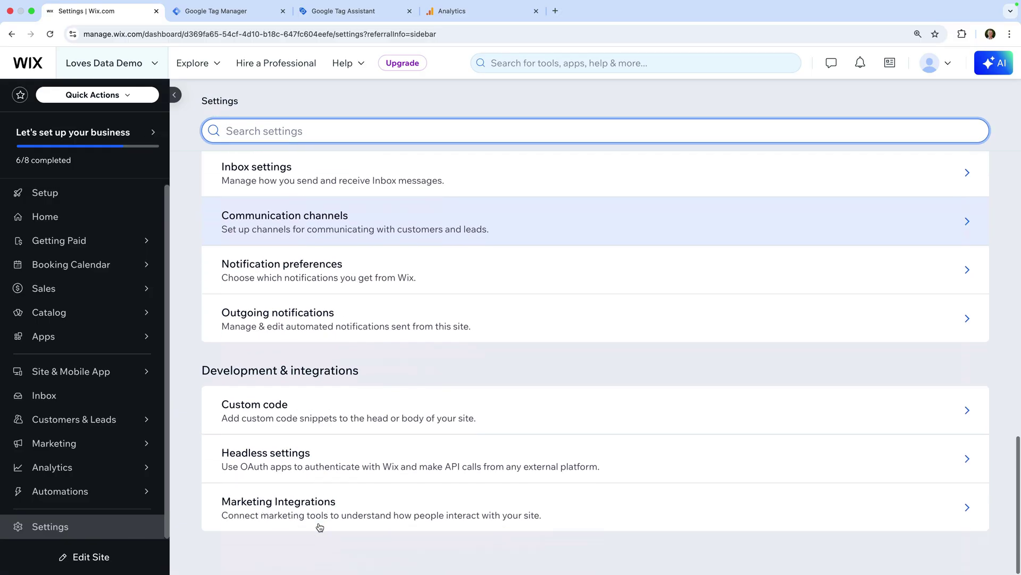
pyautogui.click(364, 501)
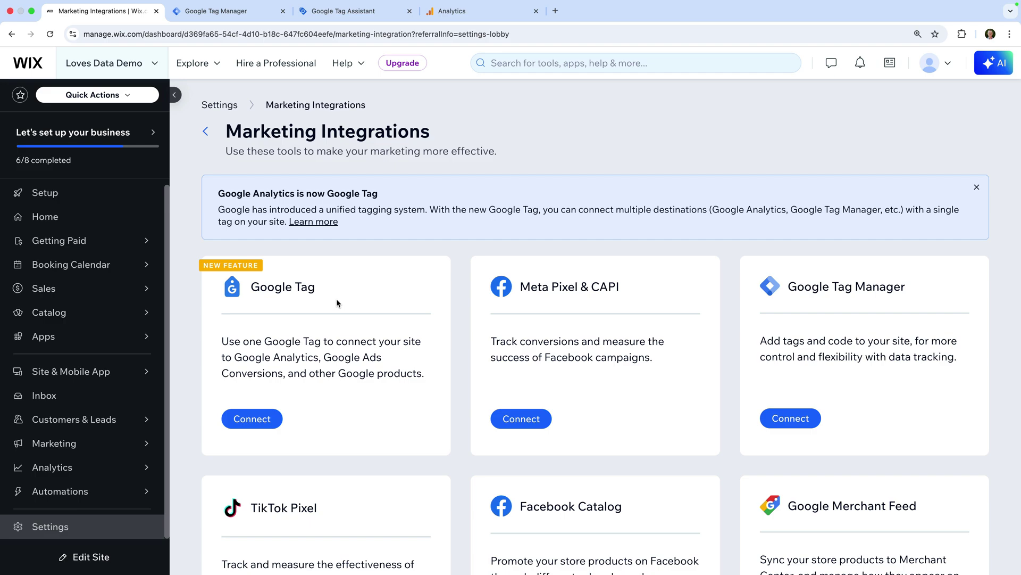
pyautogui.click(252, 419)
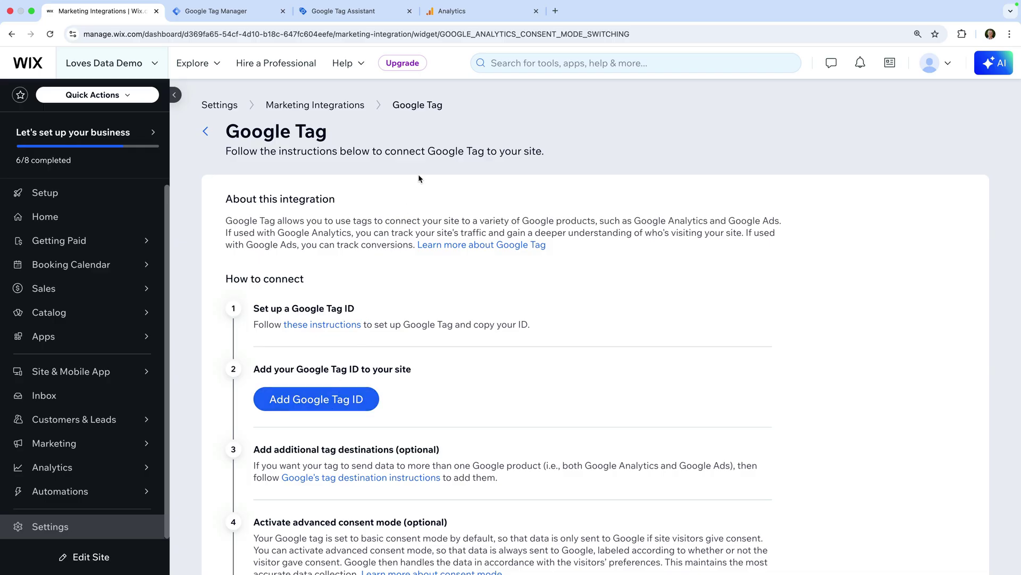
# Copy measurement ID G-G75CLNTZ68 from the Loves Data Demo GA4 web stream, then return to Wix
pyautogui.click(475, 15)
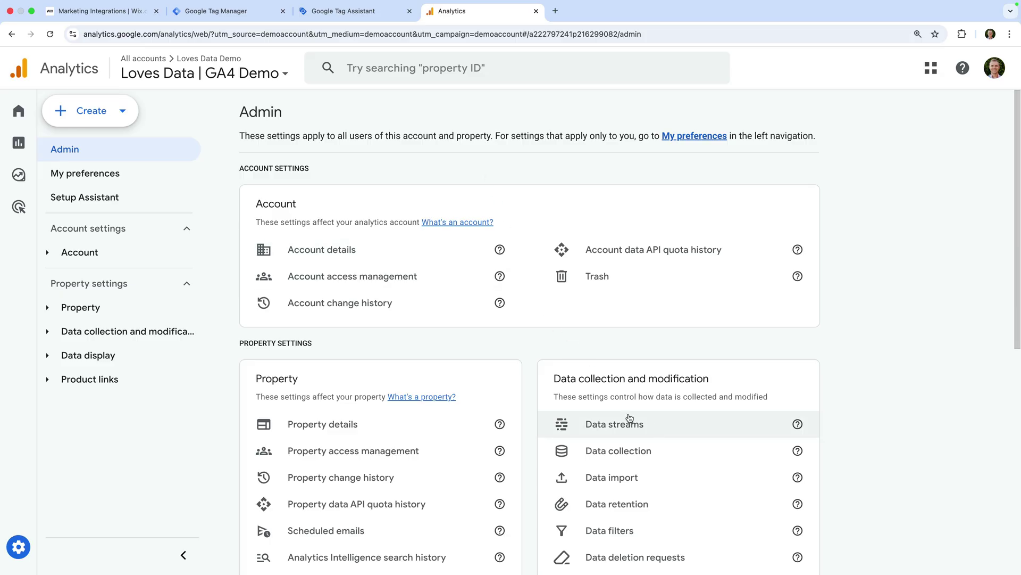
pyautogui.click(174, 334)
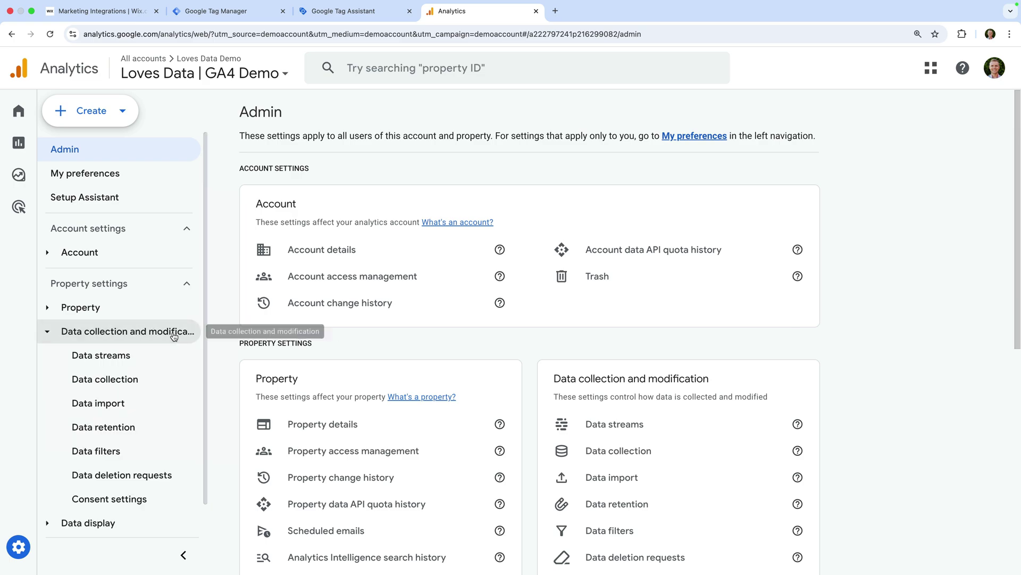
pyautogui.click(142, 358)
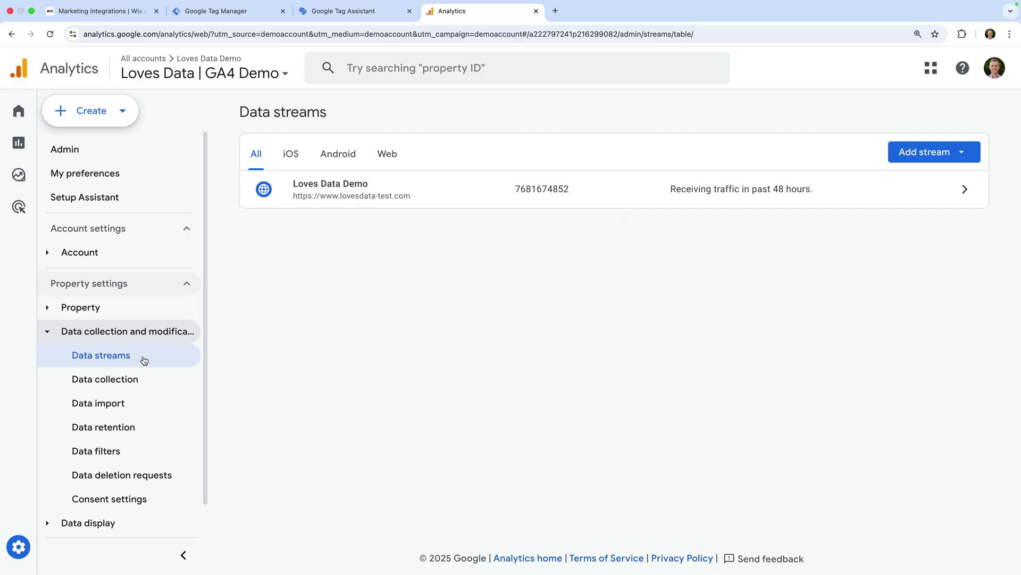
pyautogui.click(460, 193)
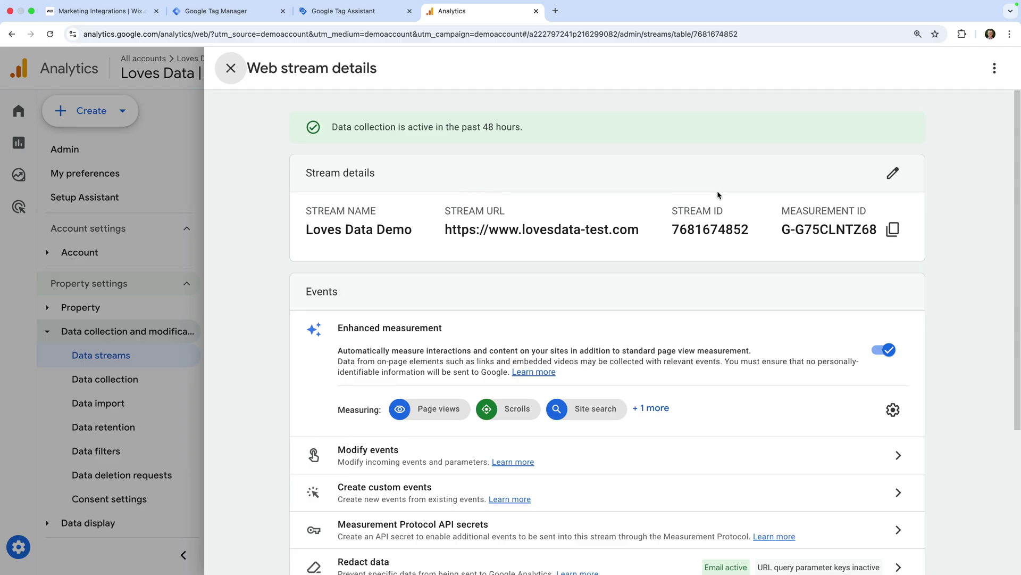
pyautogui.click(892, 232)
pyautogui.click(101, 11)
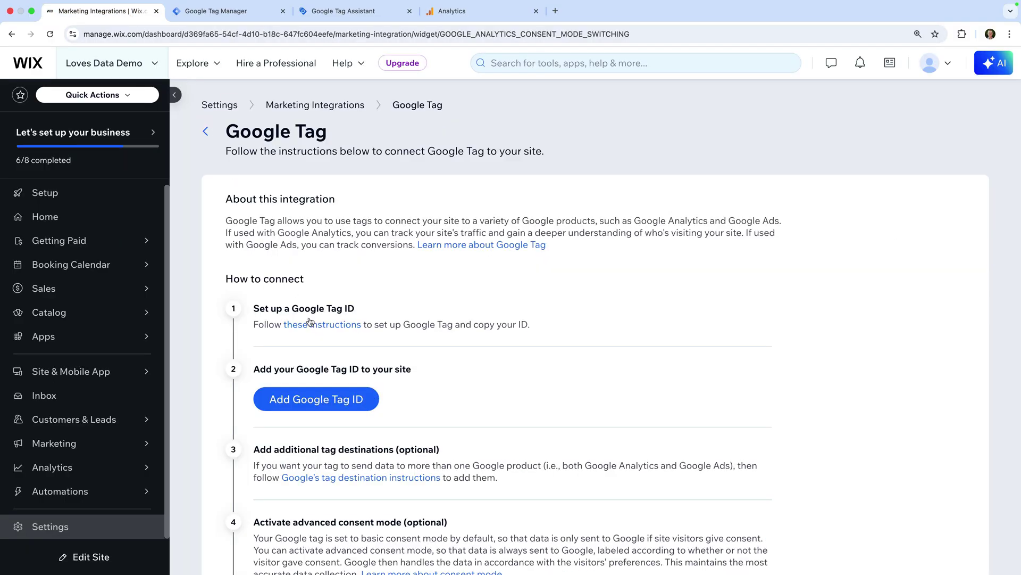
# Paste G-G75CLNTZ68 as the Google Tag ID, save it, and dismiss the Google Ads suggestion
pyautogui.click(349, 398)
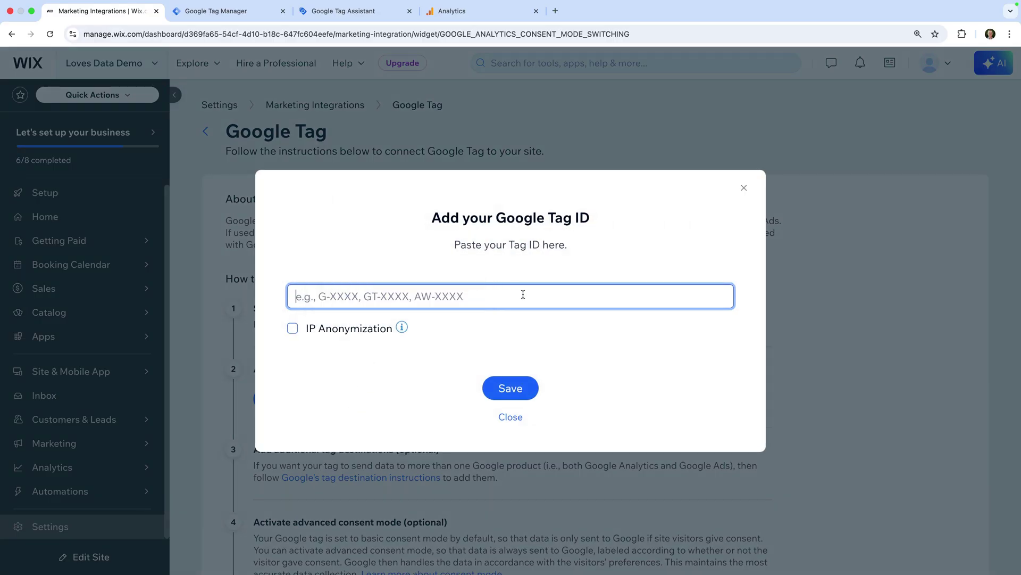
pyautogui.press('super+v')
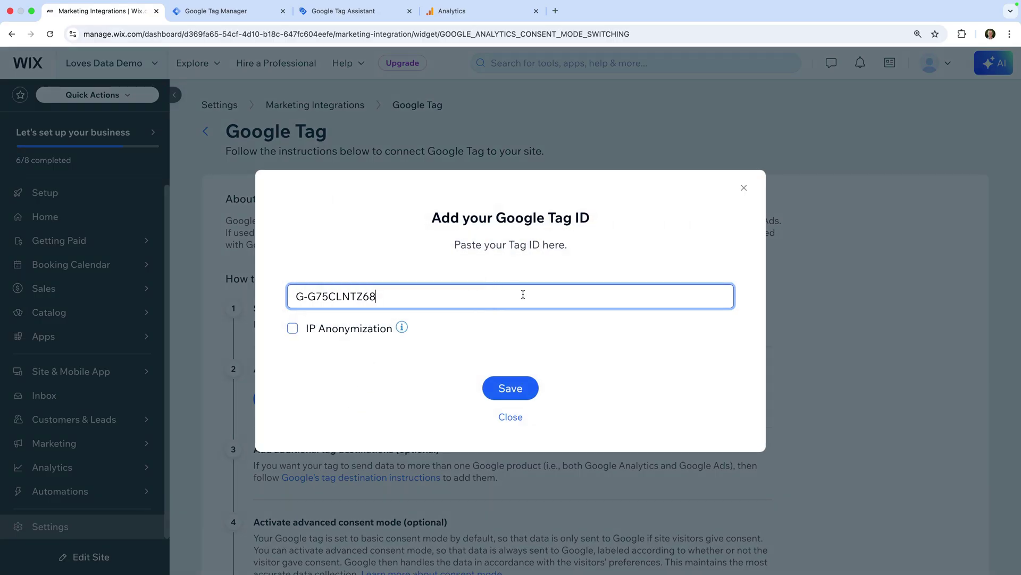
pyautogui.click(506, 382)
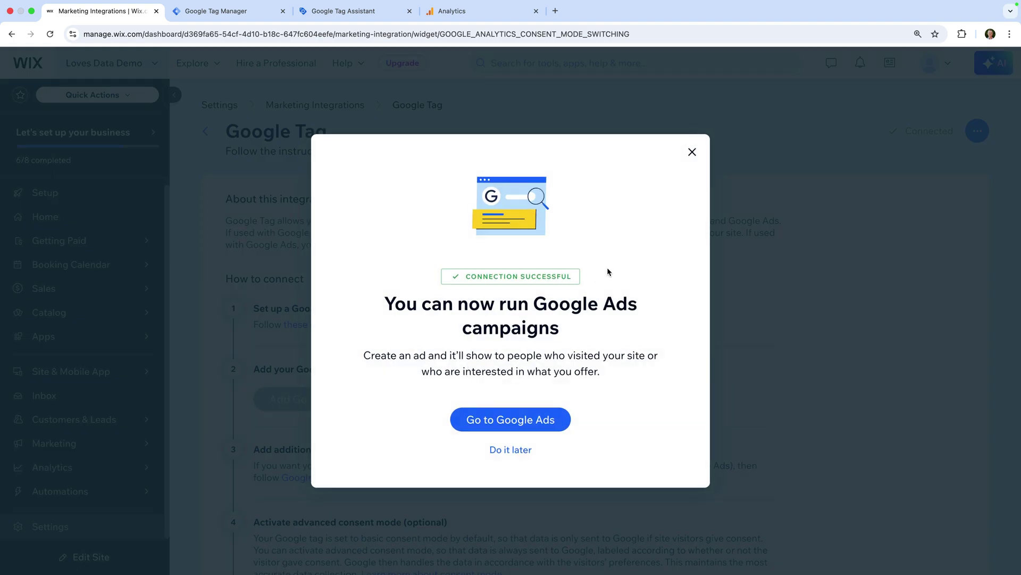
pyautogui.click(693, 152)
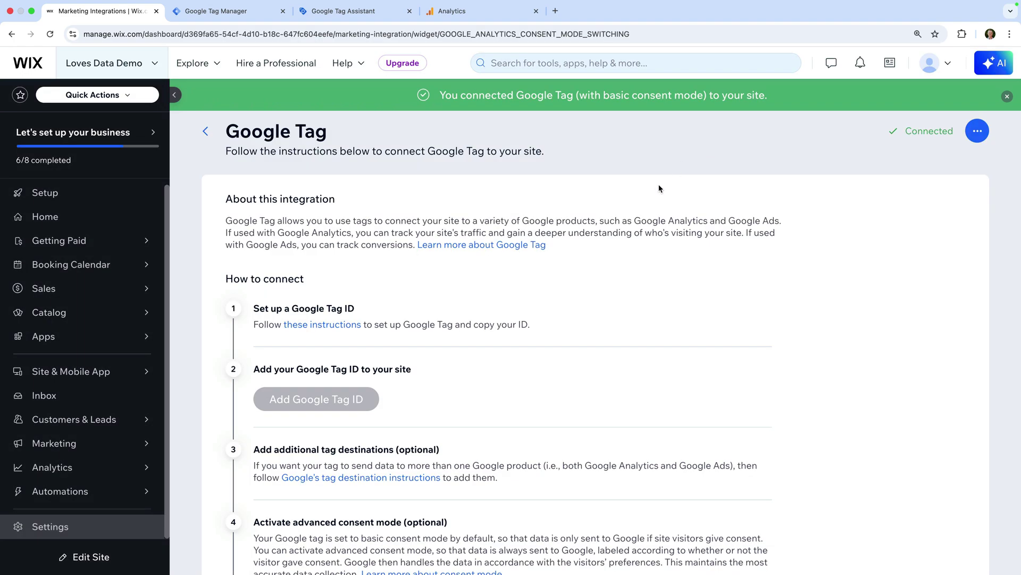